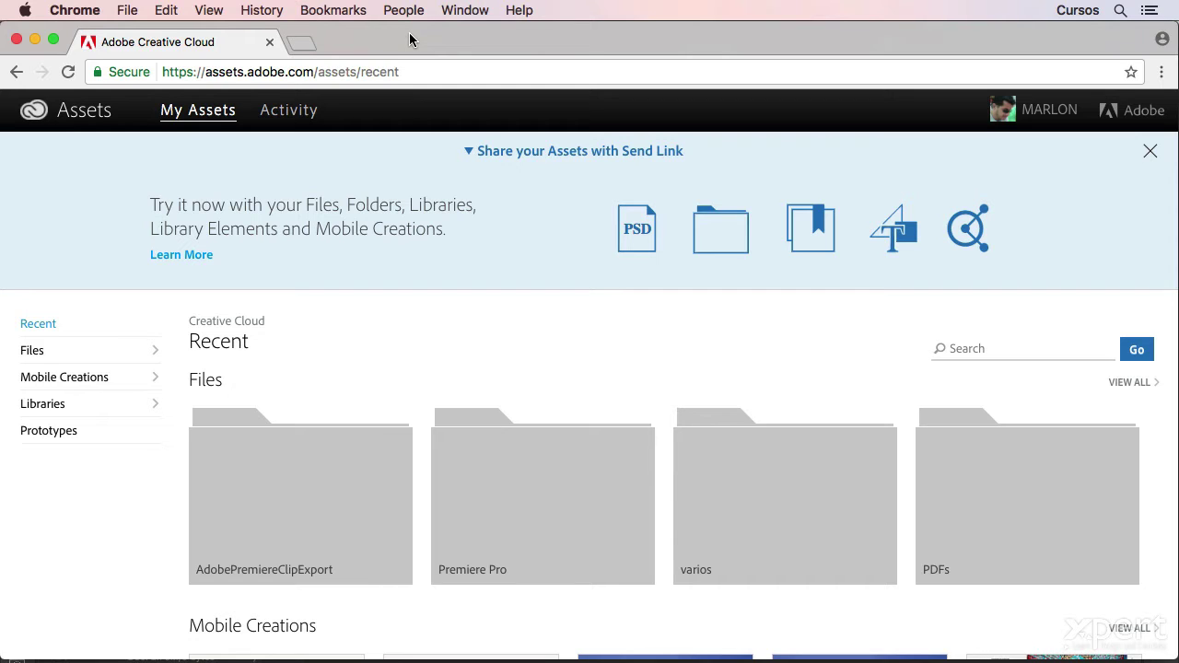
Show the Creative Cloud Libraries list and scroll down to find the xpert library
click(57, 410)
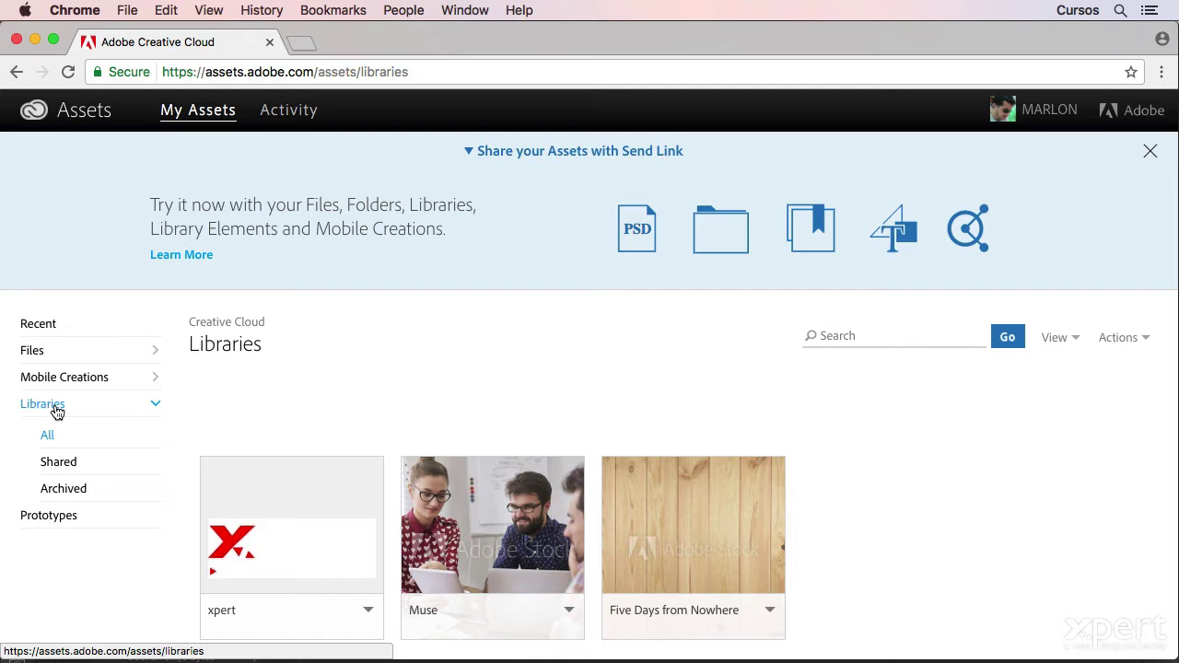
scroll(310, 426, down, 1)
scroll(300, 426, down, 3)
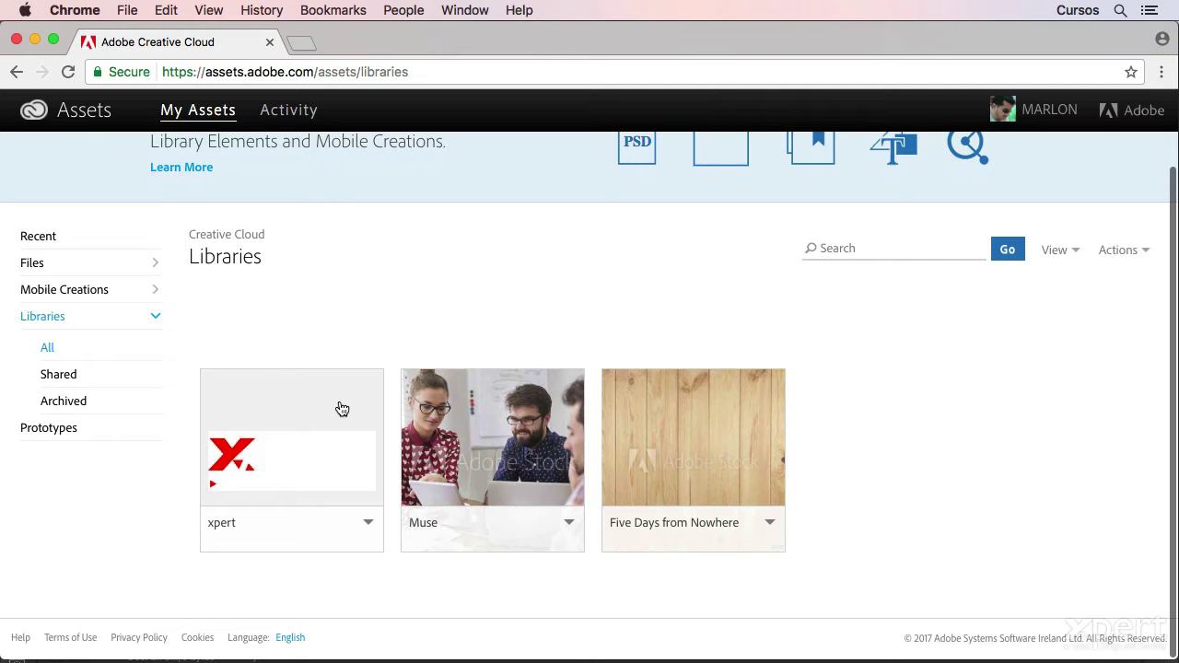
Open the xpert library, browse its 24 assets, then switch to Photoshop's Untitled-1 canvas
click(301, 419)
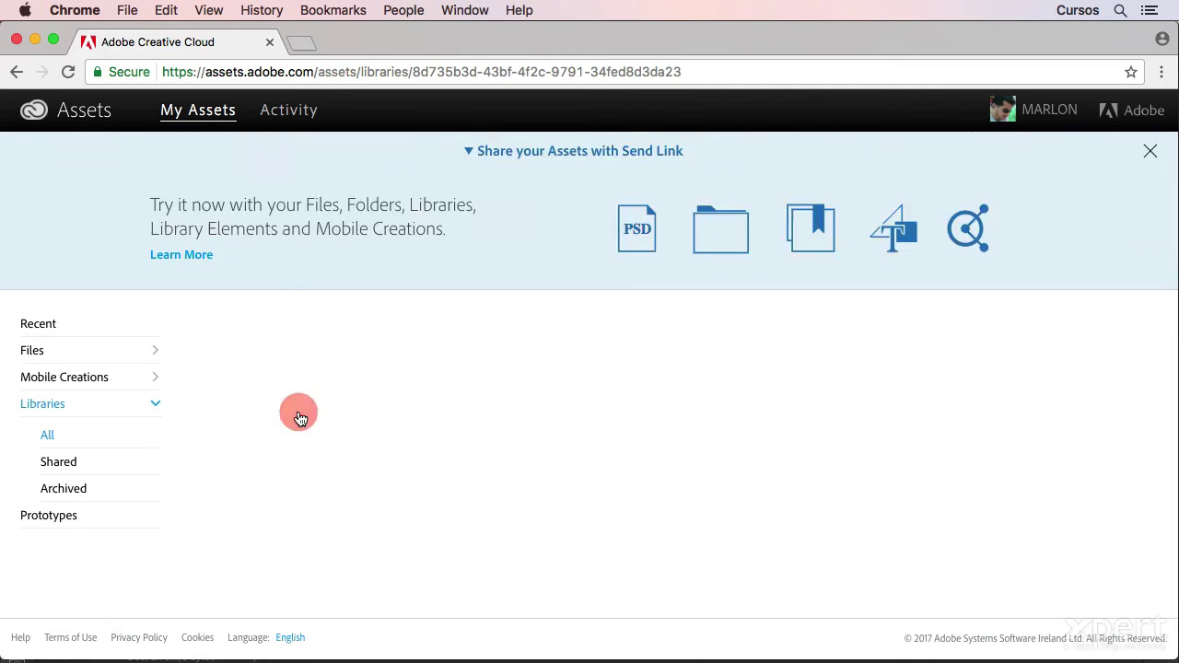
scroll(410, 418, down, 1)
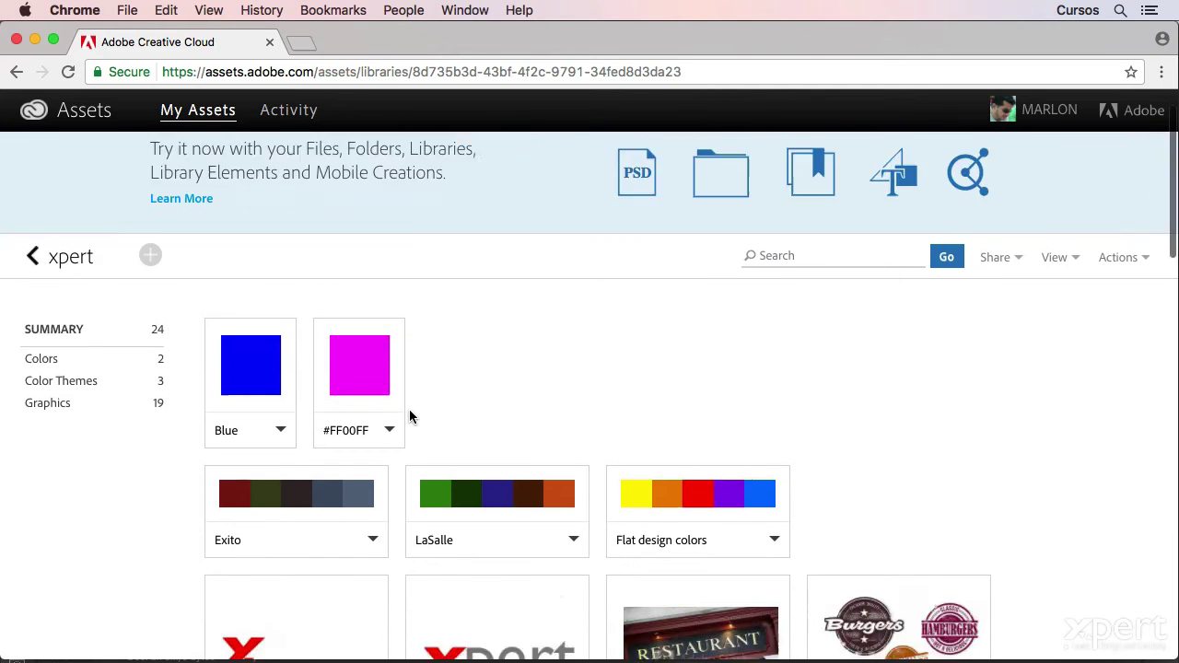
scroll(408, 416, down, 5)
scroll(415, 414, down, 2)
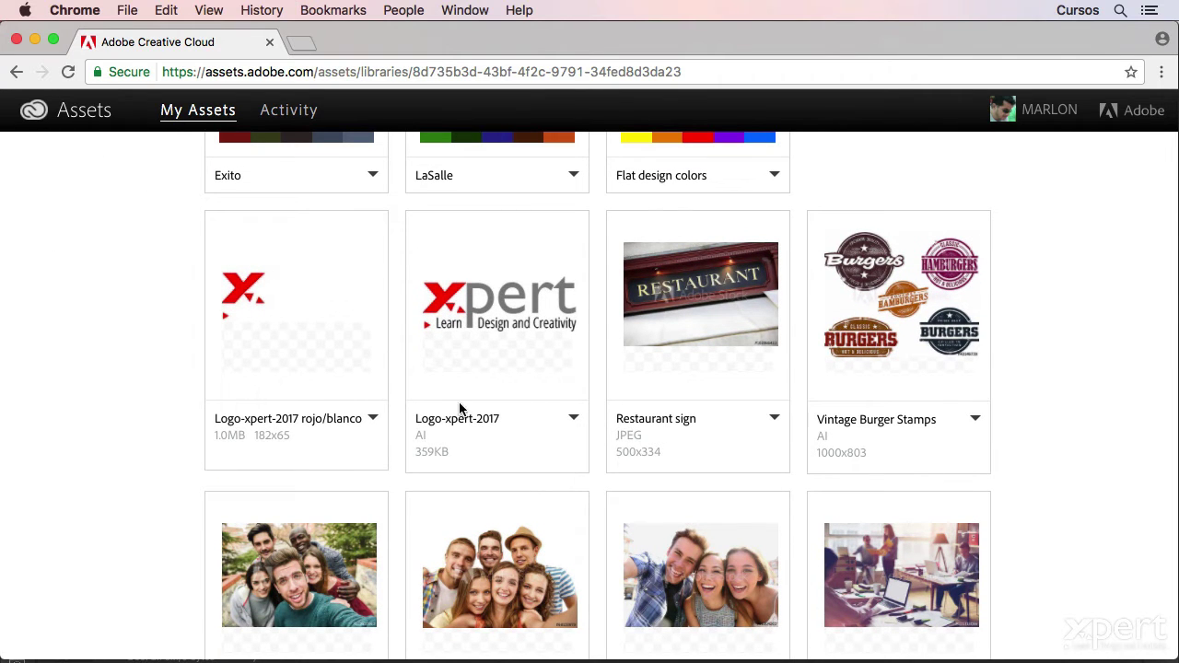
scroll(479, 385, down, 3)
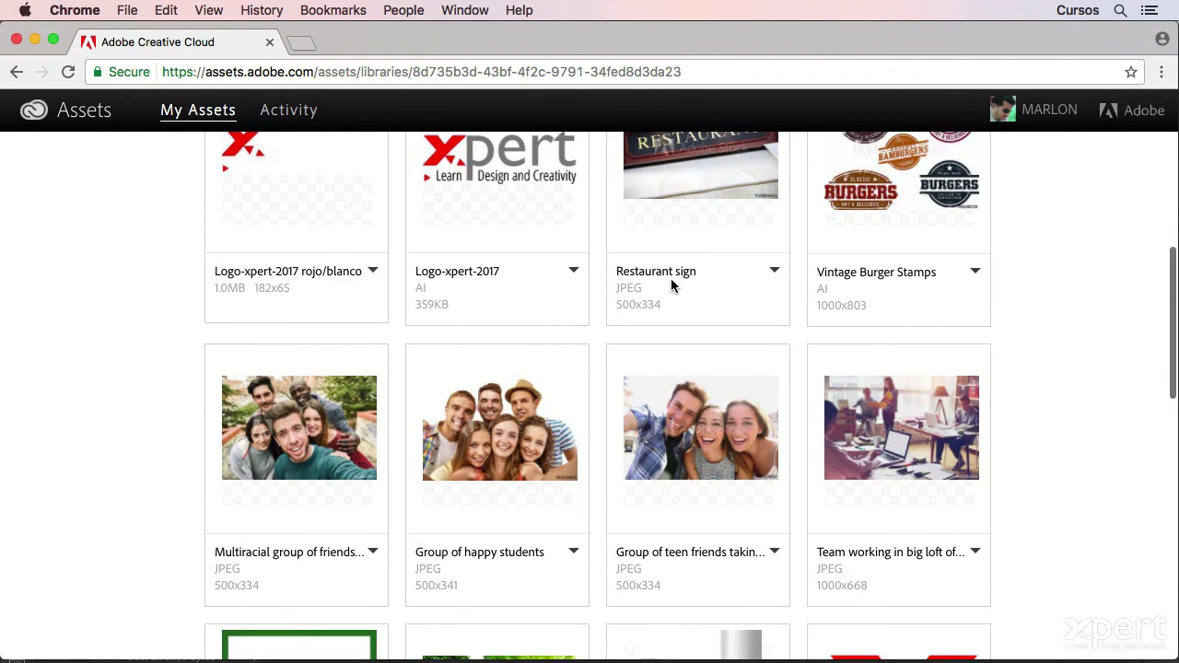
scroll(637, 364, down, 2)
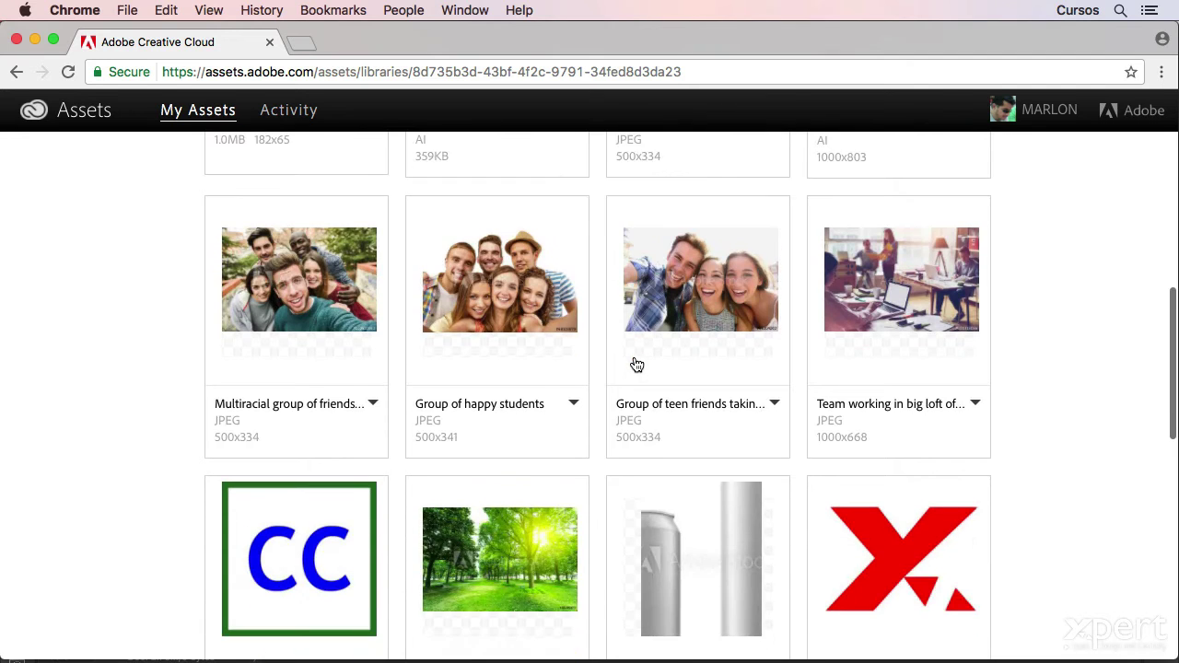
scroll(636, 364, up, 15)
key(super+Tab)
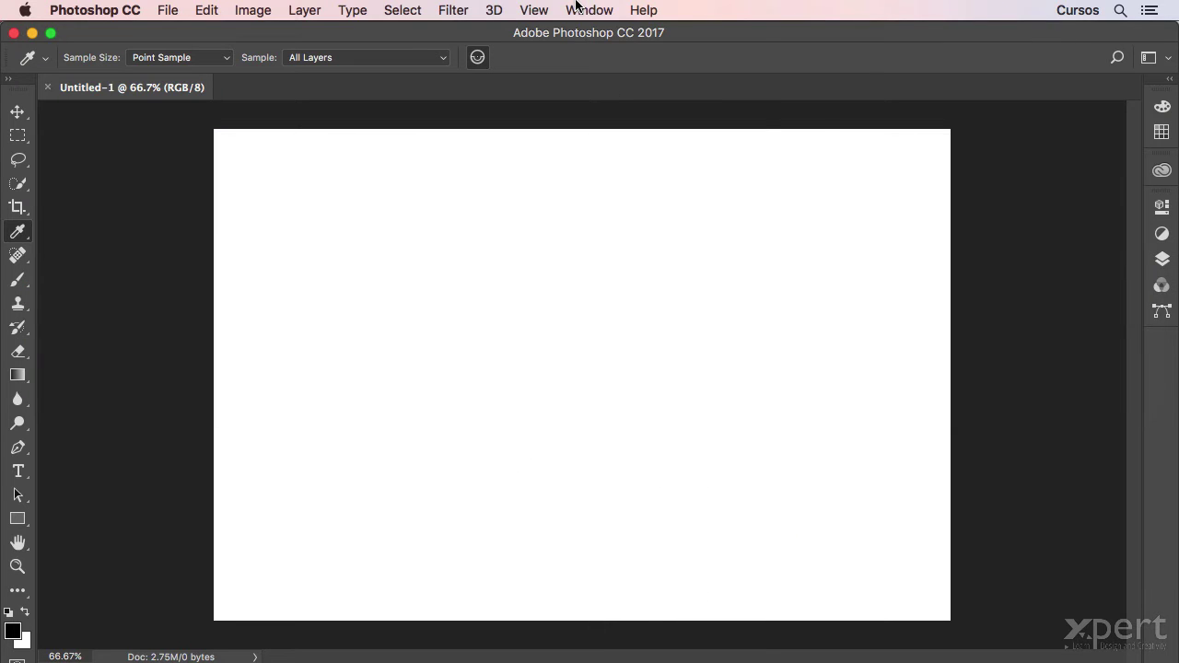
Show the Libraries panel via Window > Libraries, checking its flyout menu without changes
click(576, 8)
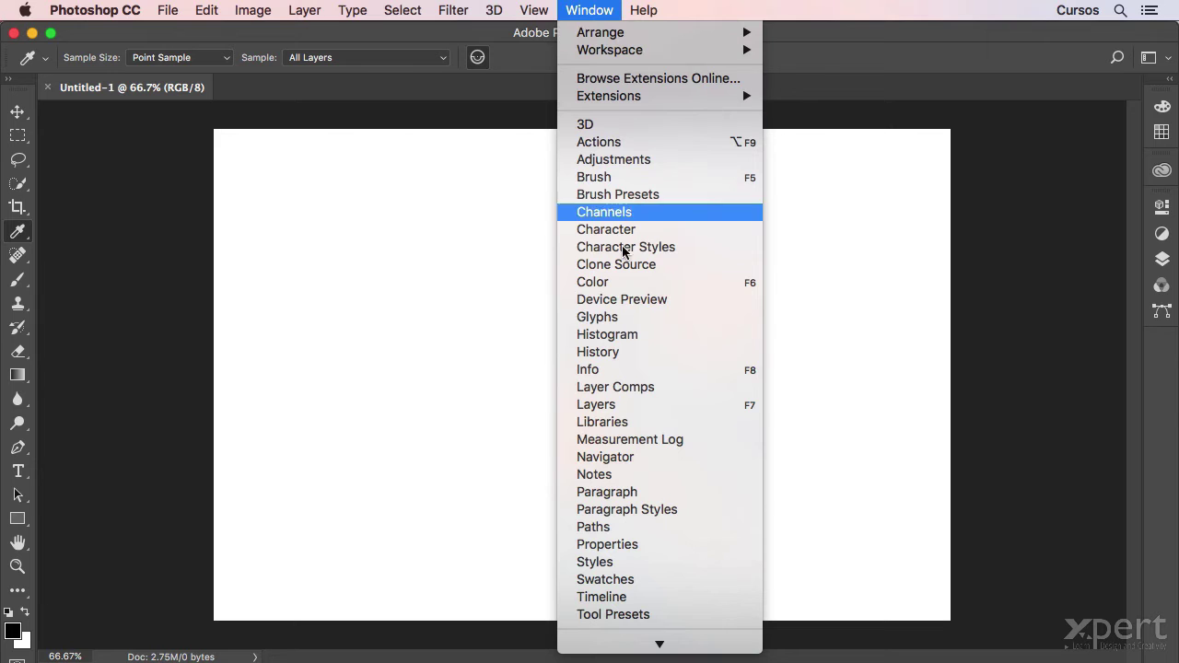
click(669, 420)
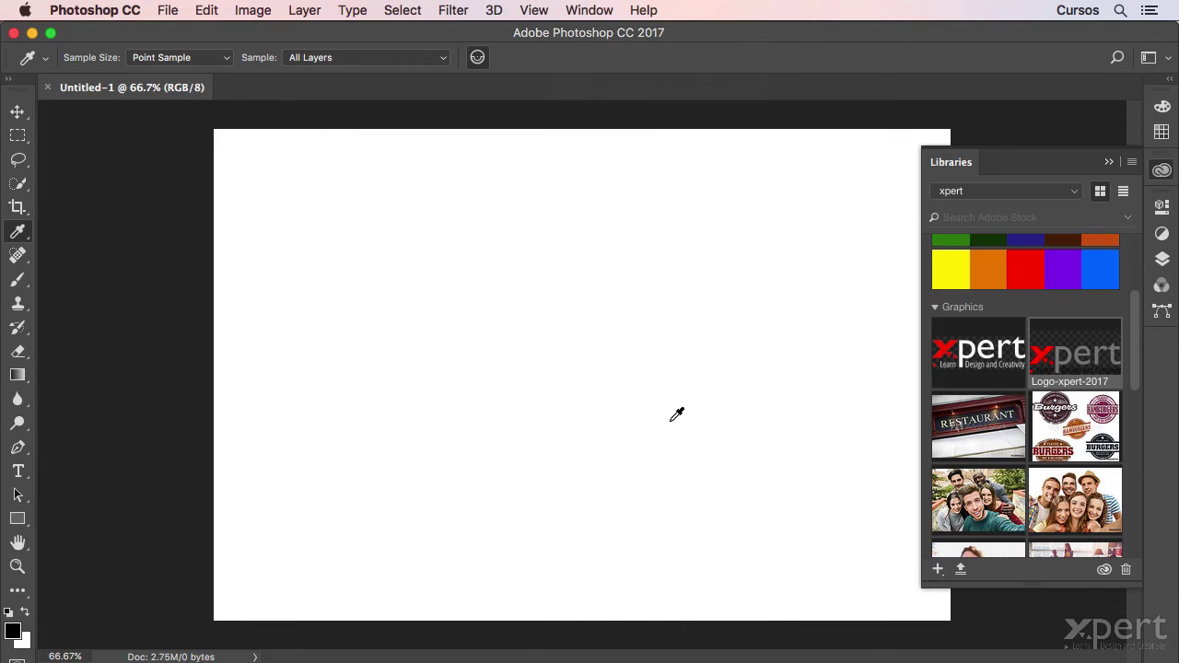
click(1133, 163)
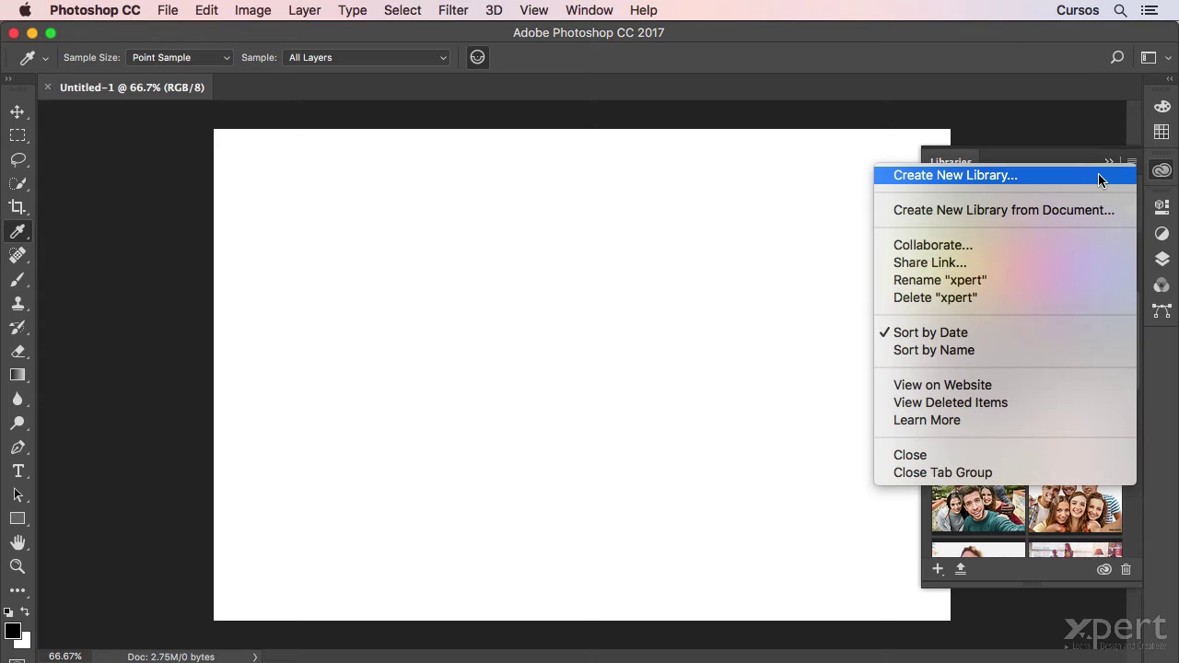
click(1099, 180)
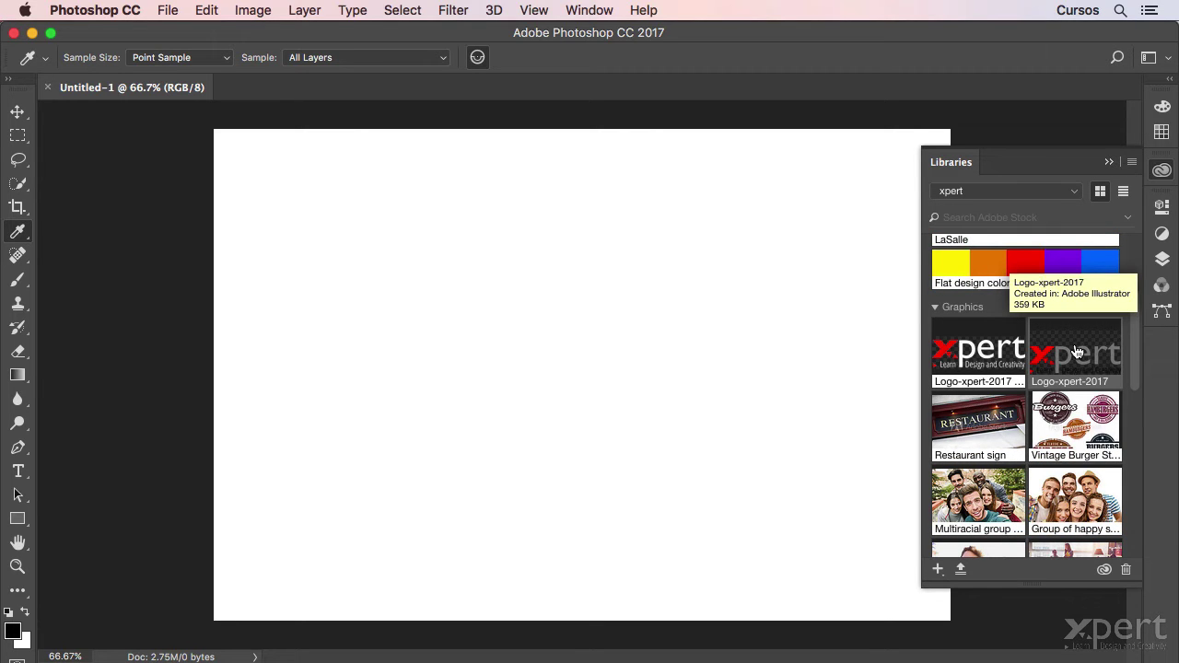
Place the Logo-xpert-2017 library graphic at the canvas centre as its own layer
mouse_move(1077, 352)
mouse_down()
mouse_move(530, 322)
mouse_move(535, 312)
mouse_up()
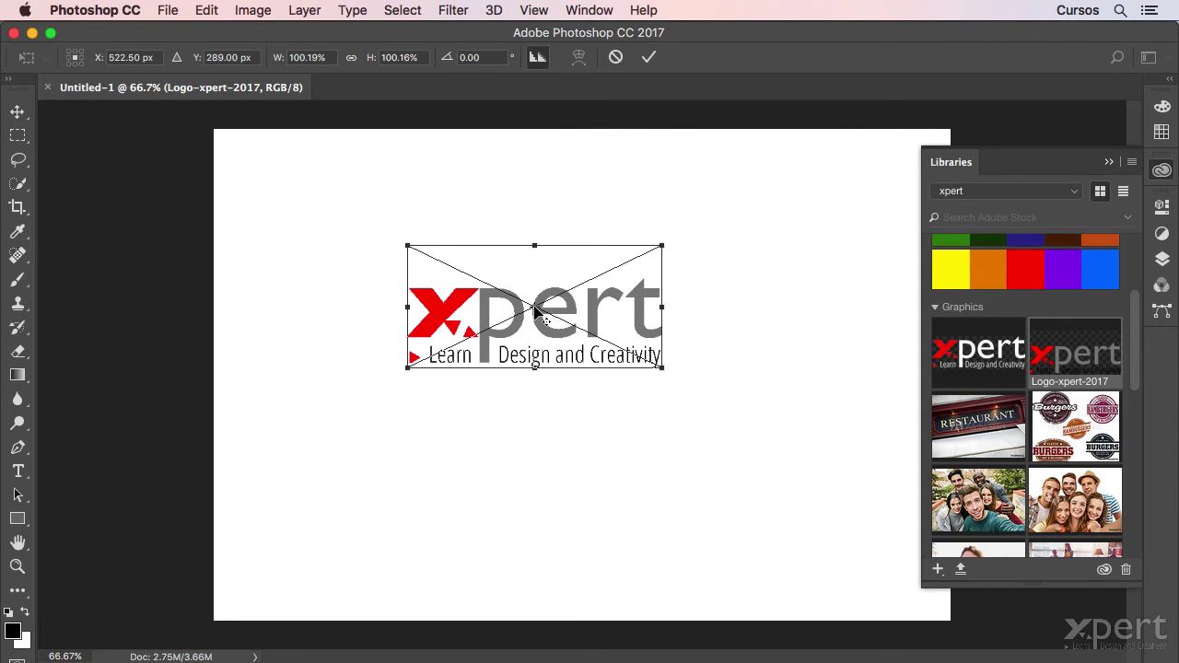
key(Return)
key(i)
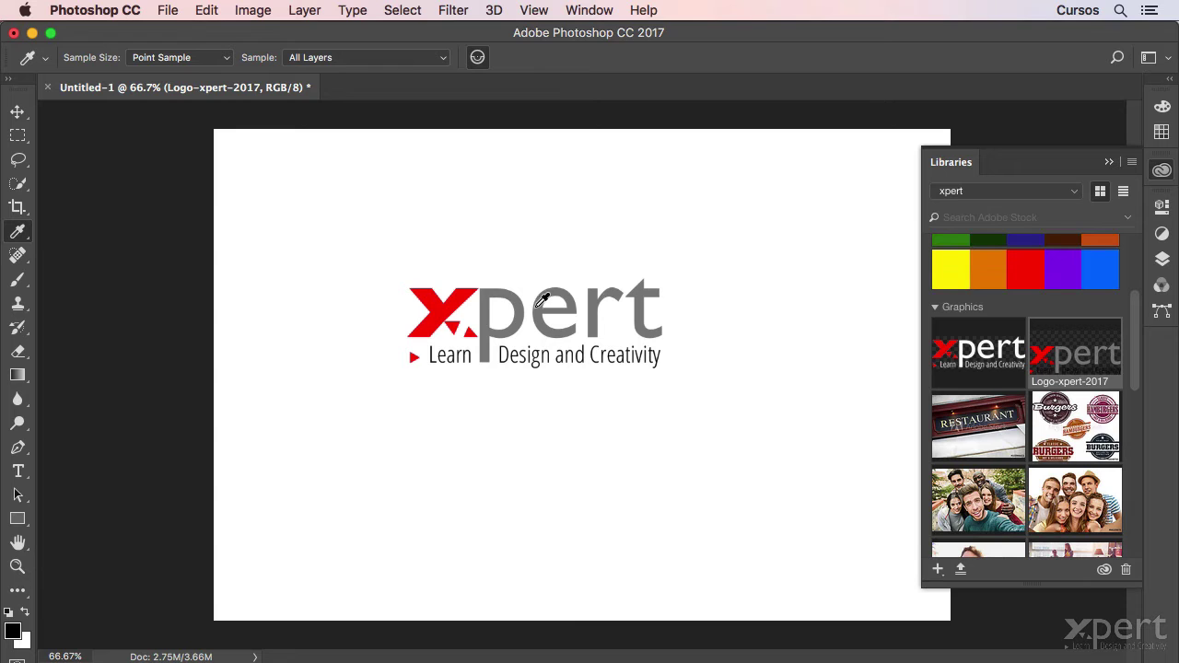
click(1162, 259)
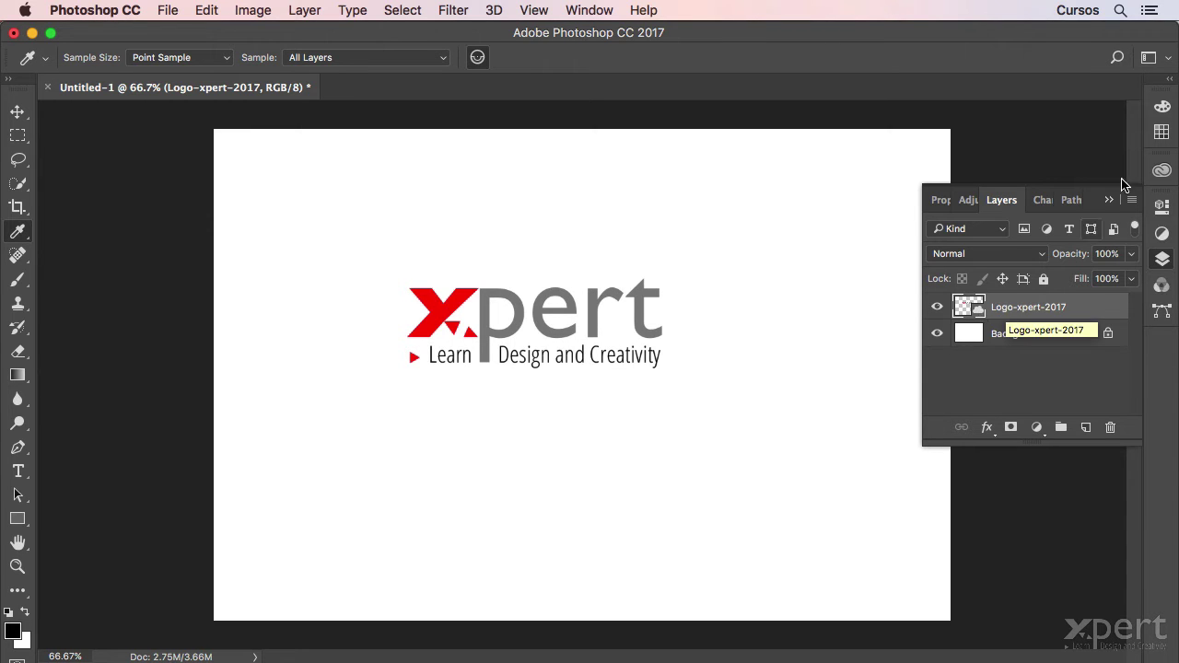
Review the Libraries panel and File menu without changes, then return to the Layers panel
click(1163, 171)
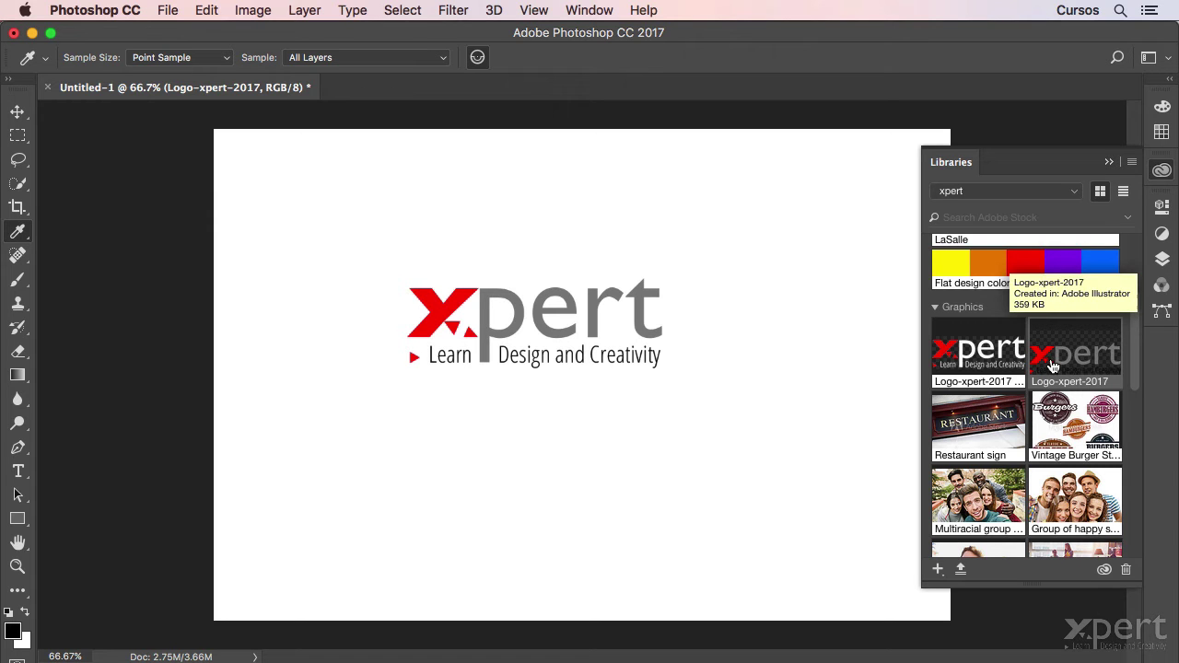
click(169, 11)
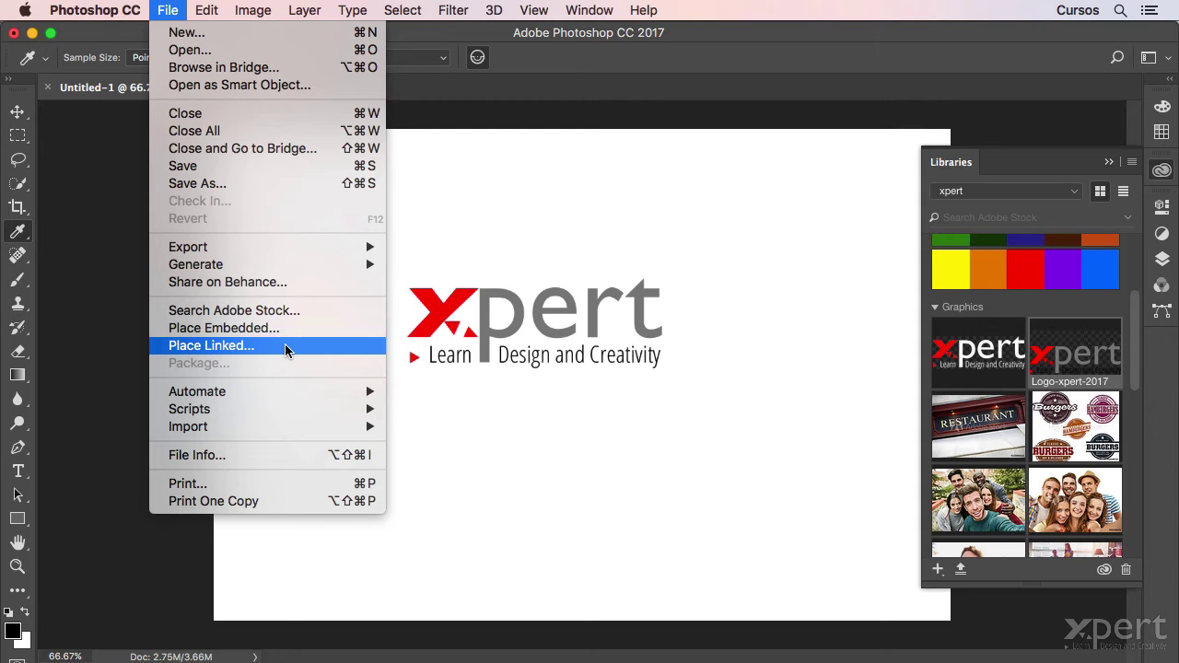
click(706, 53)
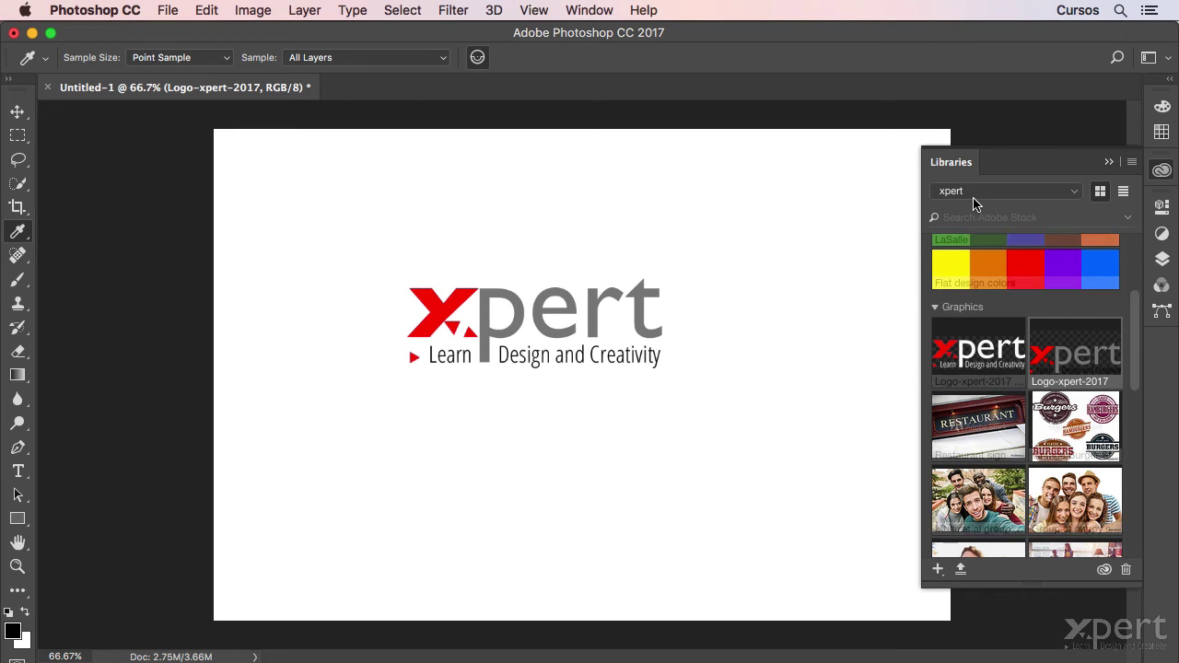
click(1163, 260)
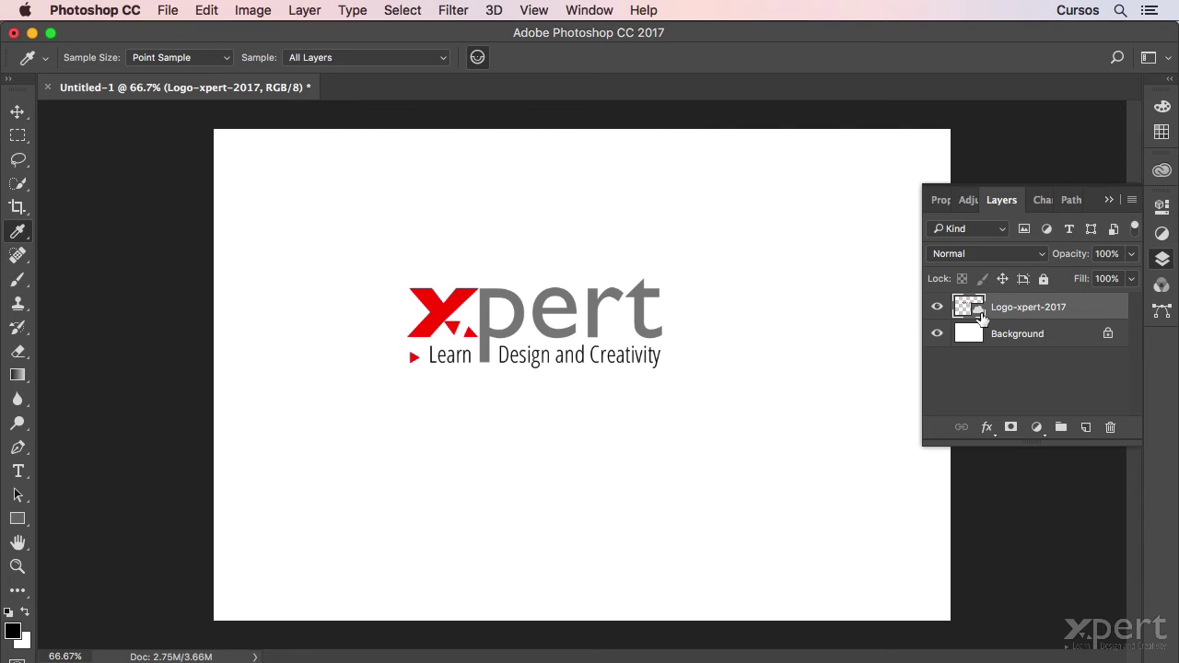
Delete the centred logo layer and re-place Logo-xpert-2017 on the canvas's left side
drag(971, 310, 1112, 428)
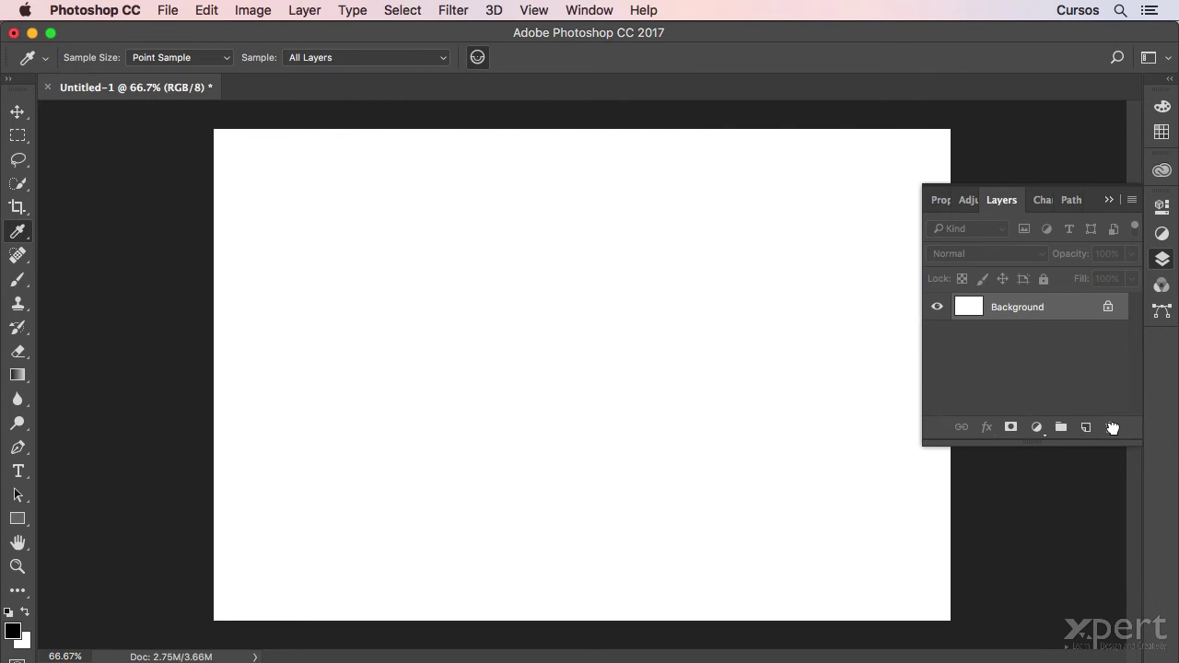
click(1162, 170)
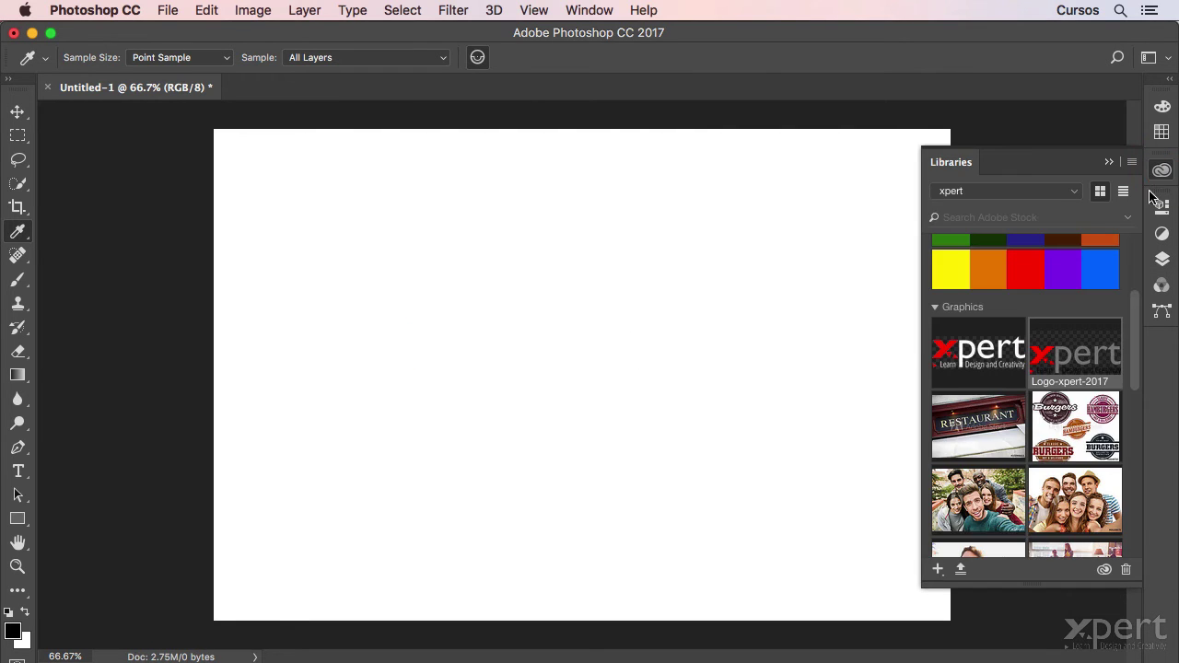
drag(1073, 350, 383, 309)
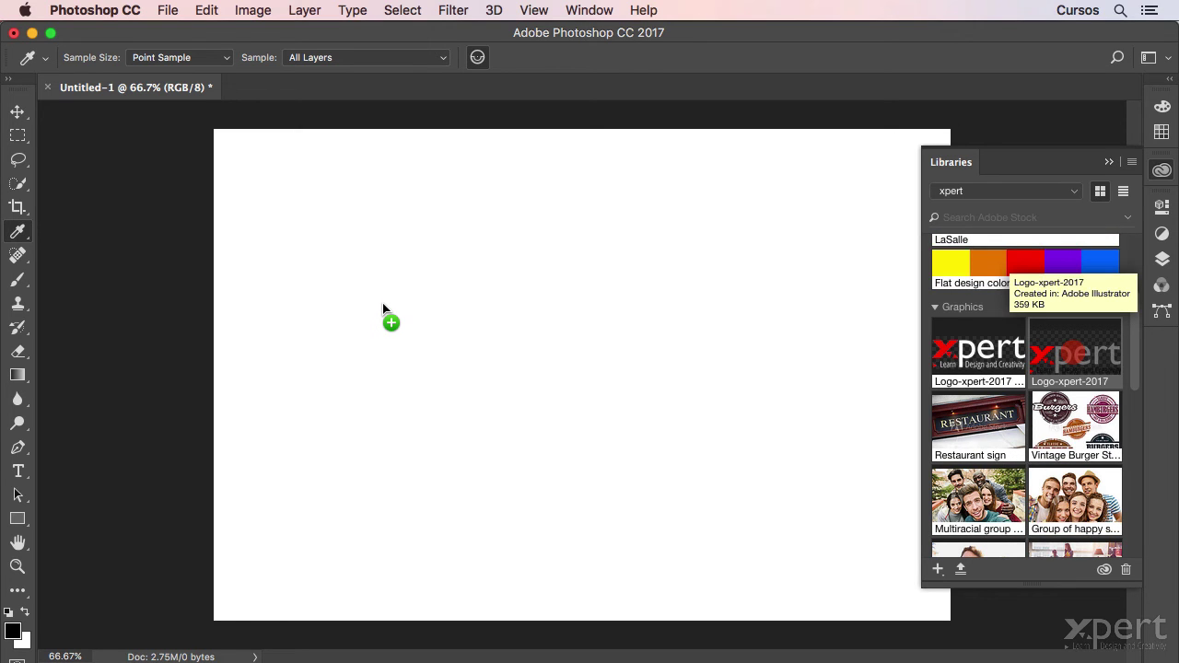
drag(383, 310, 383, 310)
key(Return)
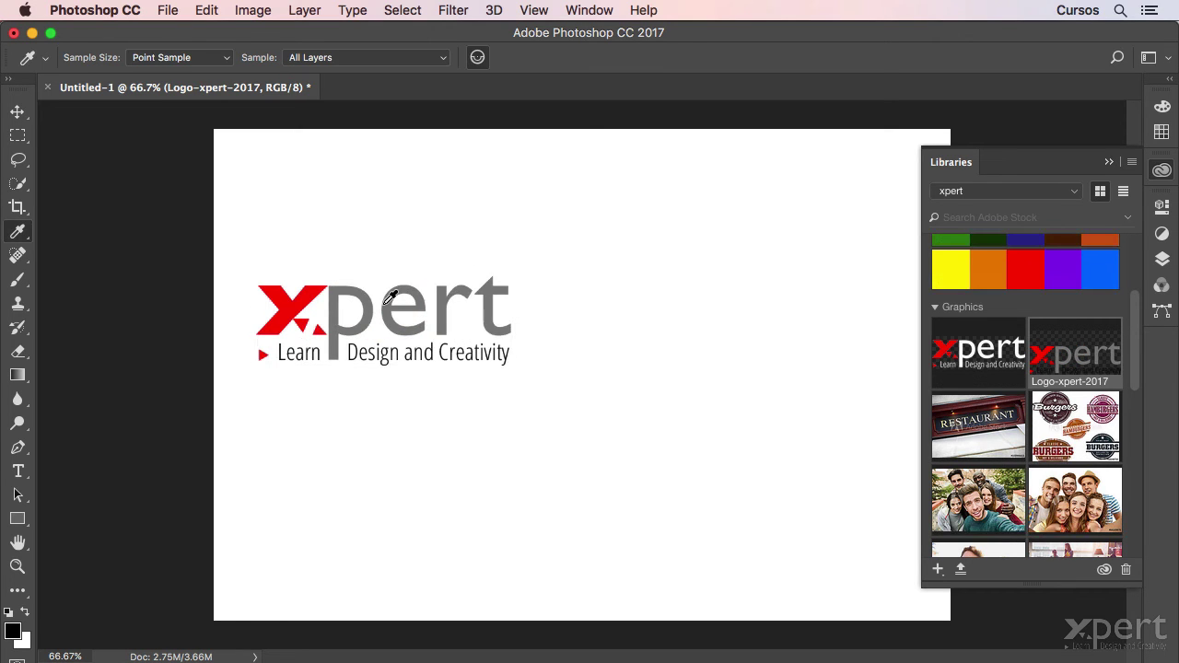
click(1162, 259)
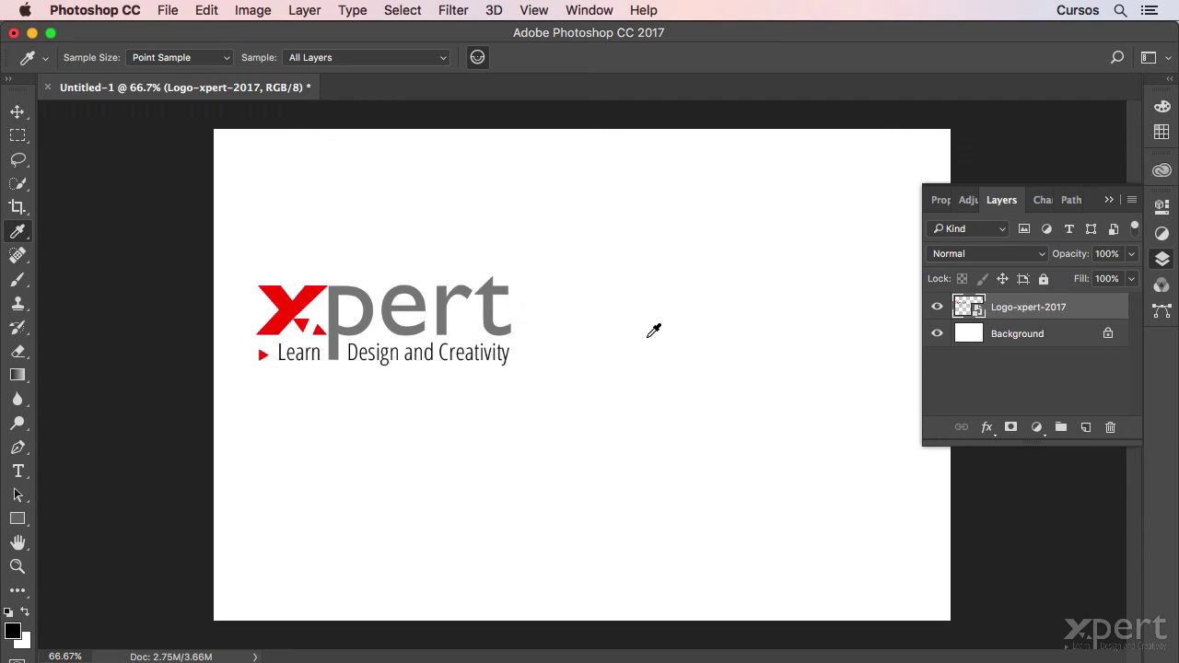
Drag the Multiracial group selfie photo from the library's Graphics onto the canvas and commit it
click(1163, 171)
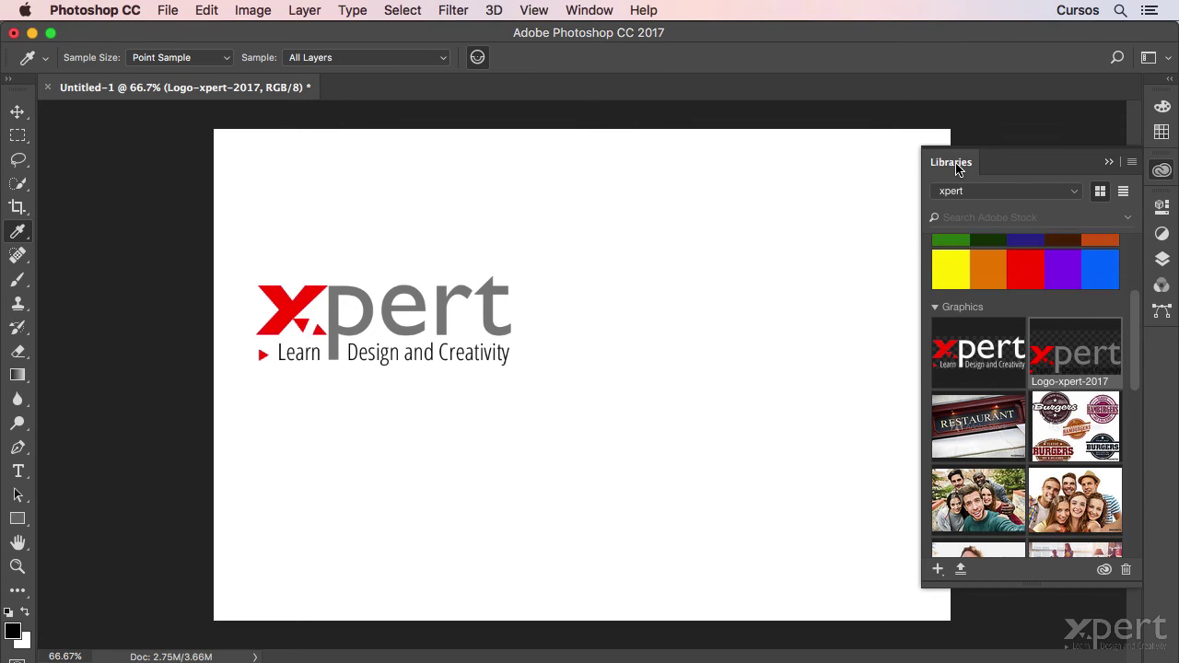
click(1161, 259)
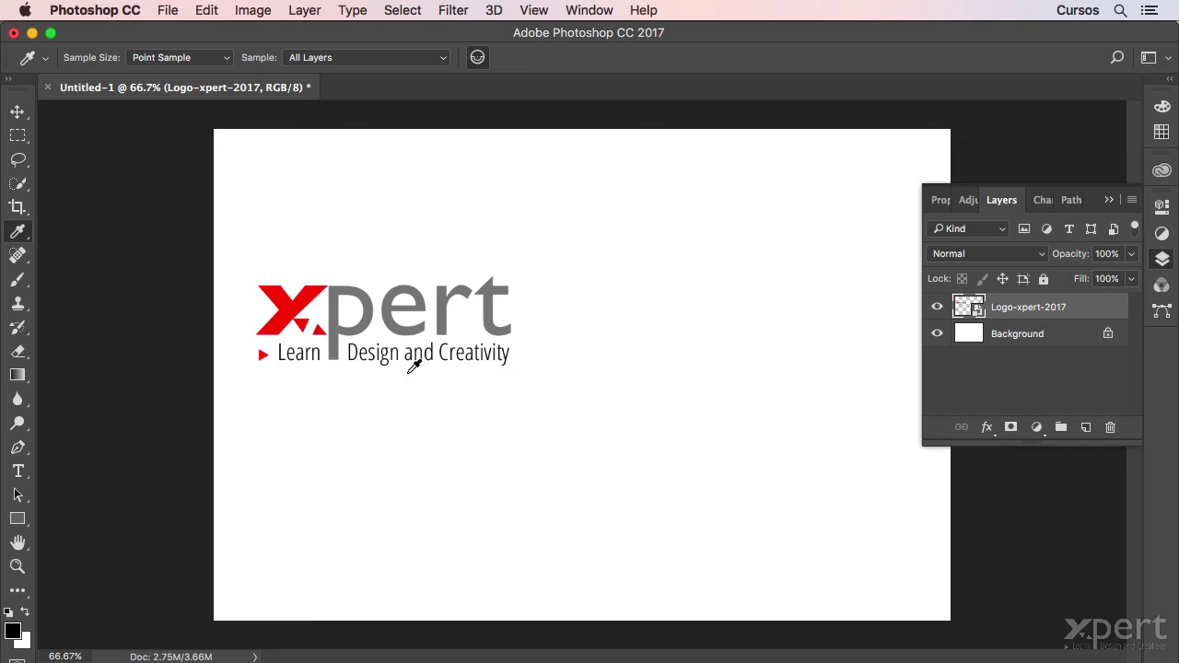
click(1162, 171)
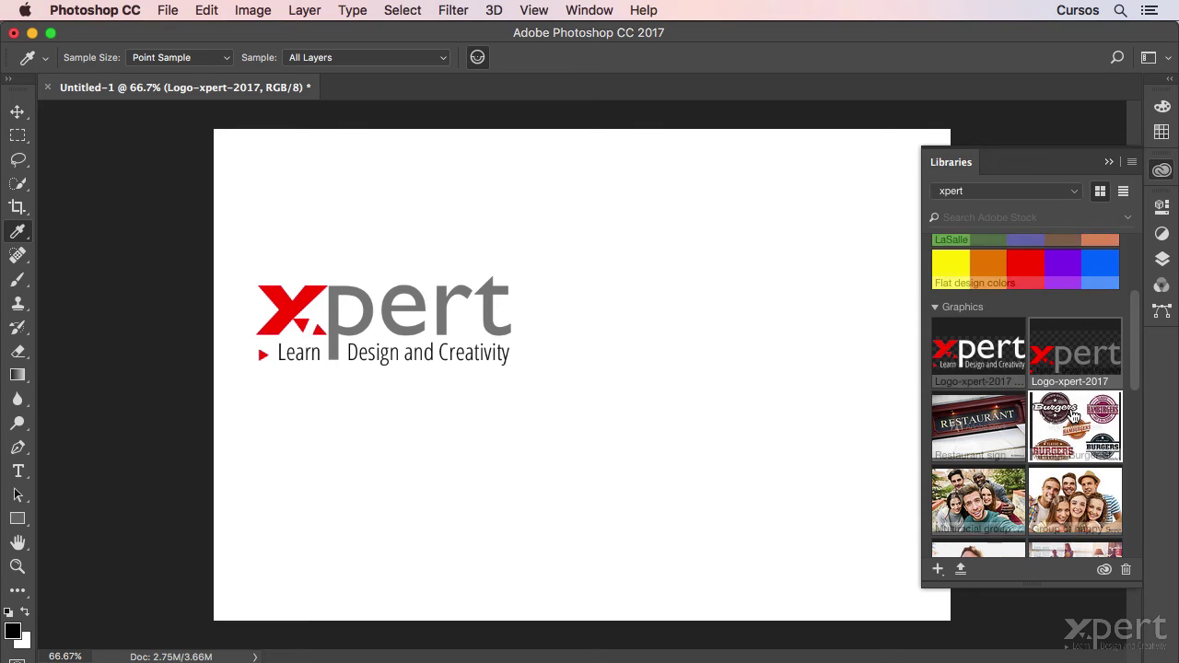
scroll(976, 431, down, 3)
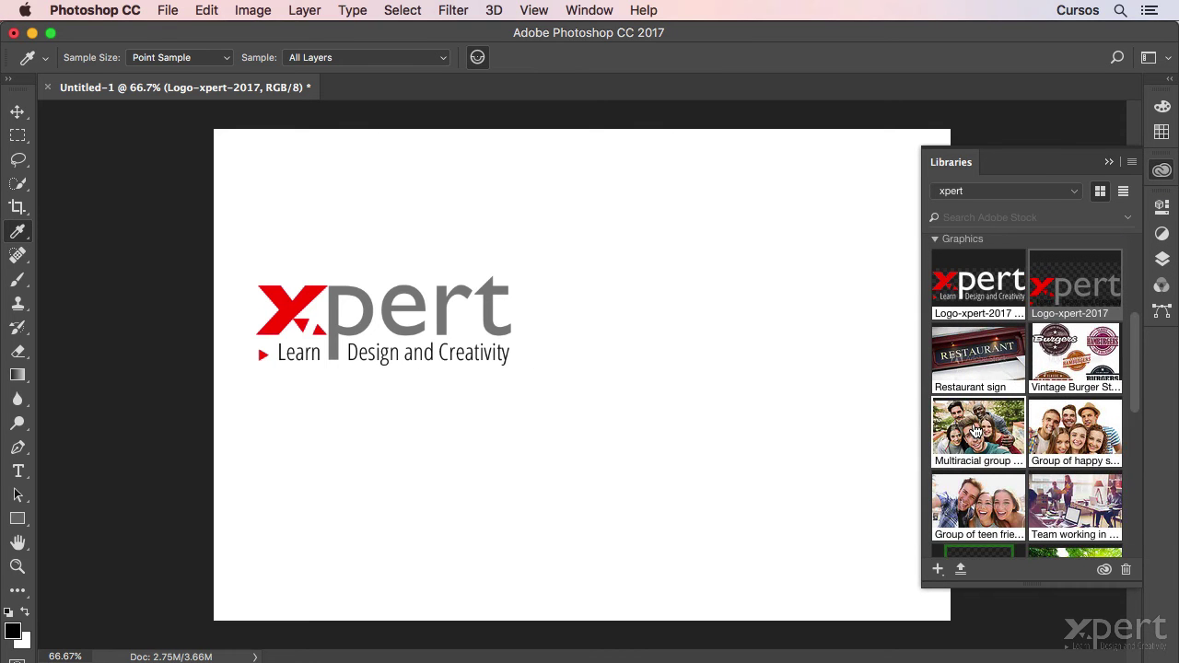
drag(974, 431, 612, 447)
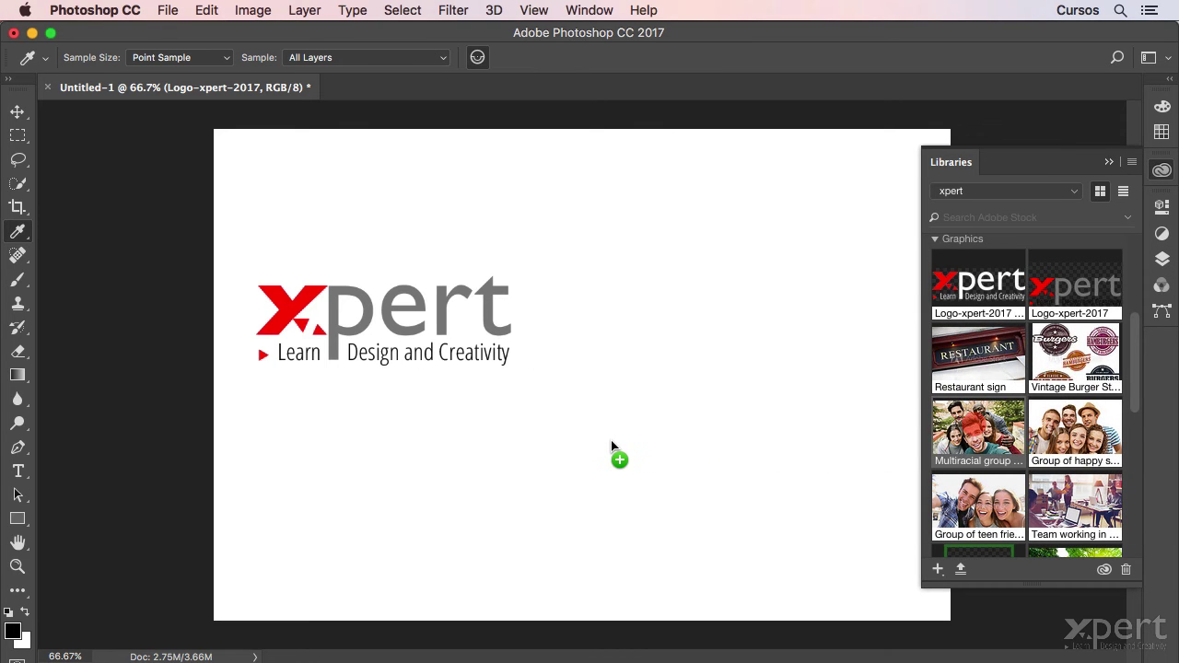
drag(612, 447, 610, 440)
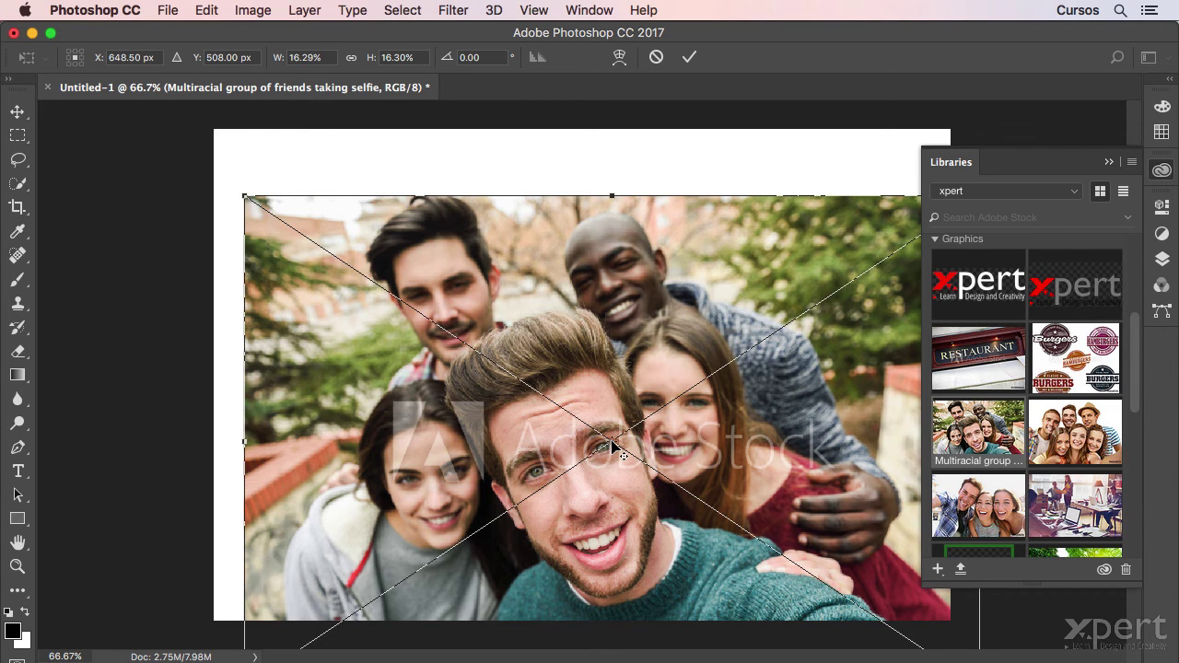
key(Return)
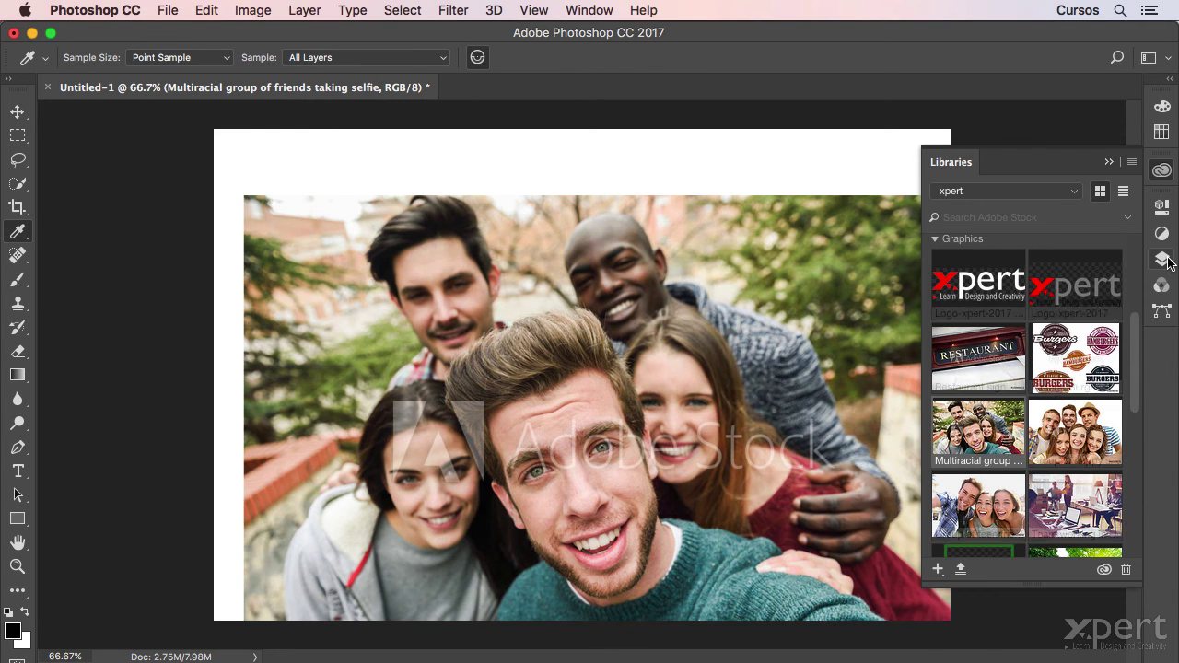
click(1163, 261)
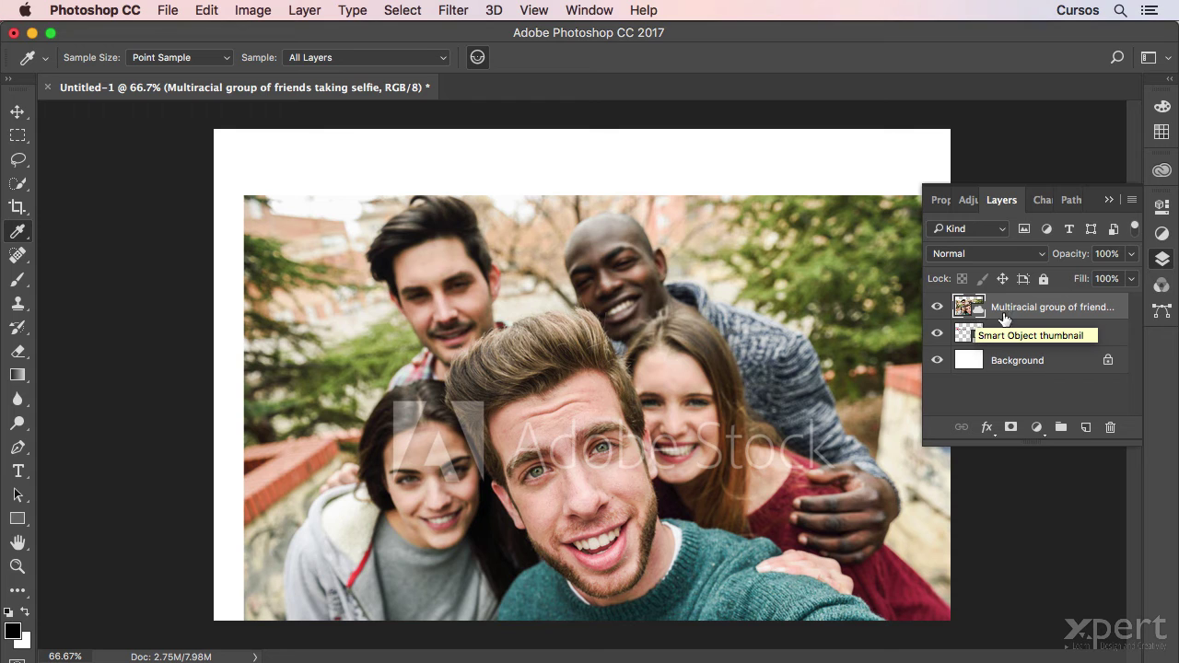
click(1161, 172)
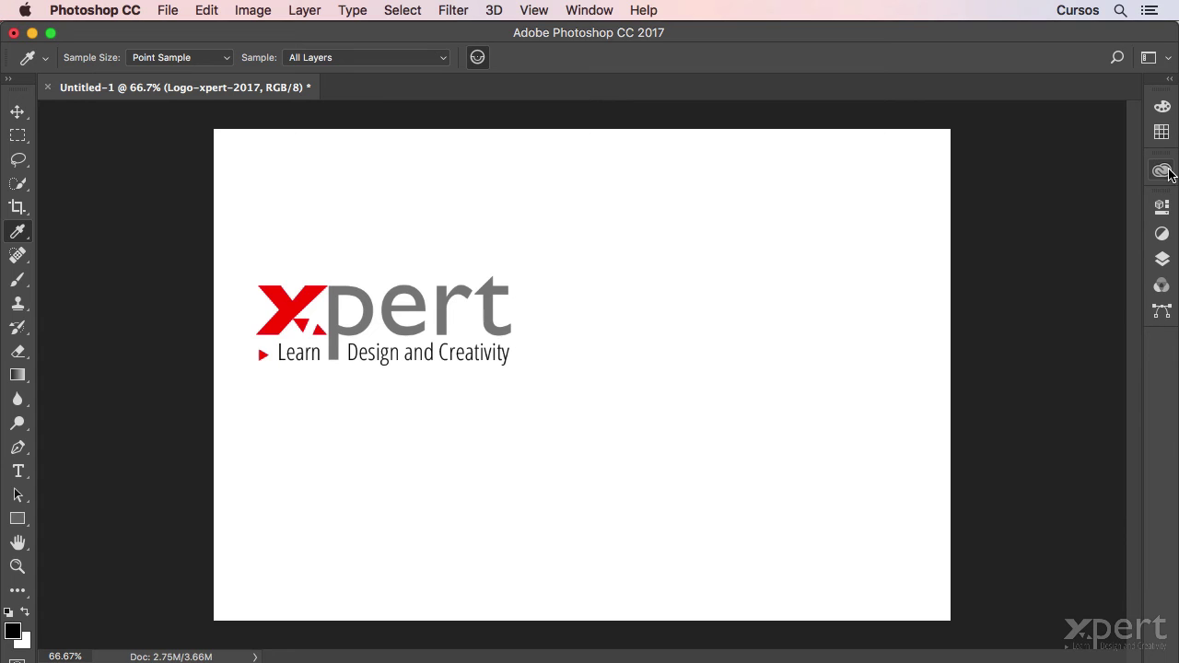
Drag the Multiracial group selfie photo onto the canvas again, stacked above the logo layer
click(1167, 173)
mouse_move(981, 430)
mouse_down()
mouse_move(683, 430)
mouse_move(537, 385)
mouse_up()
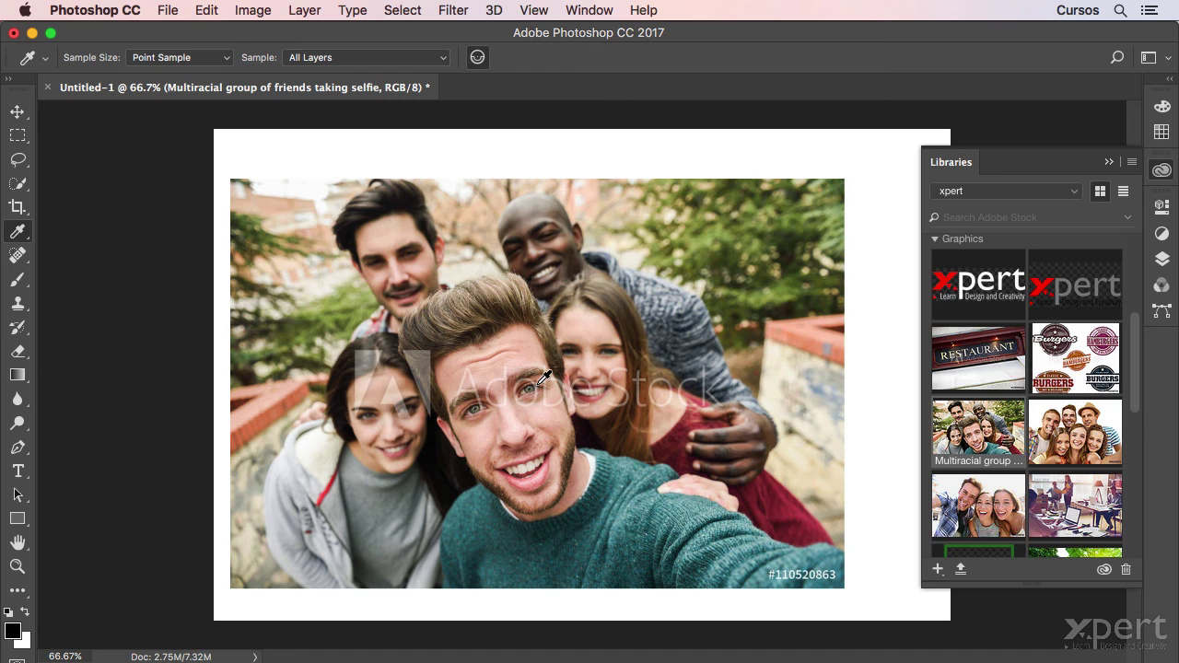
click(1162, 261)
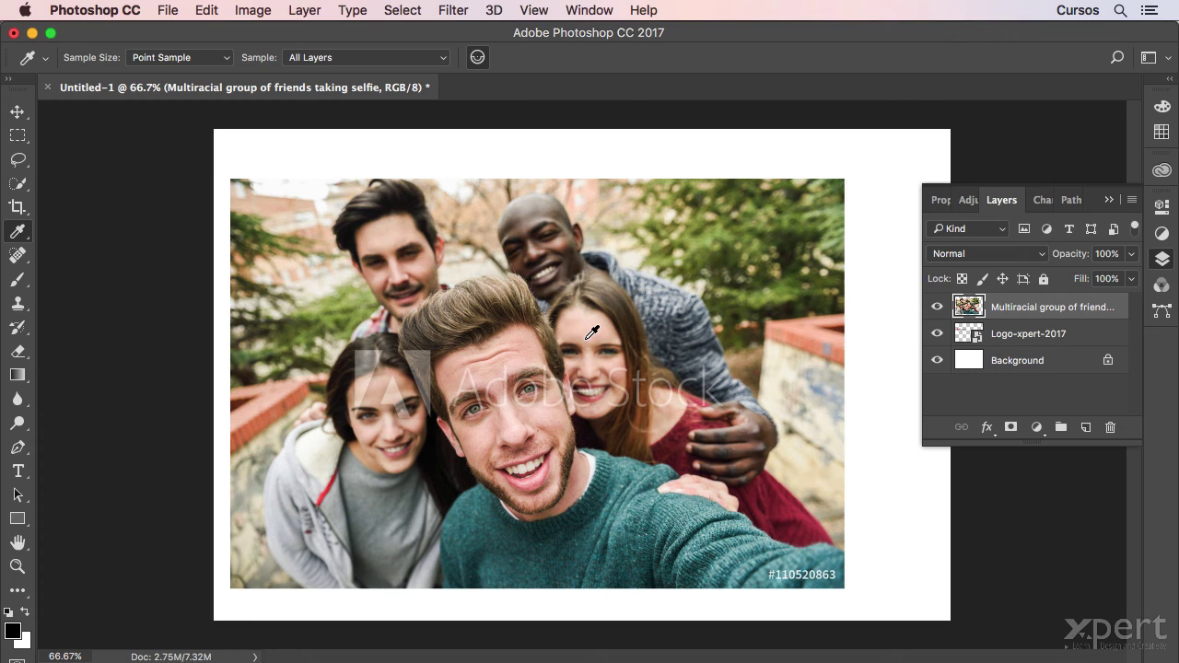
click(1161, 172)
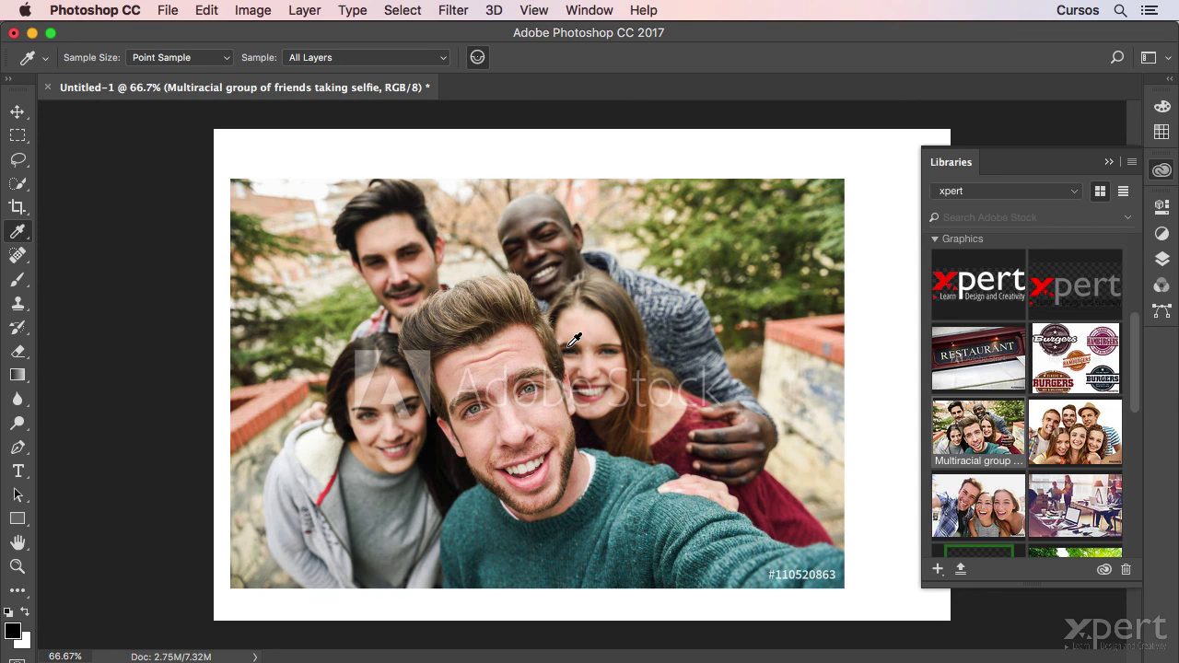
click(1163, 260)
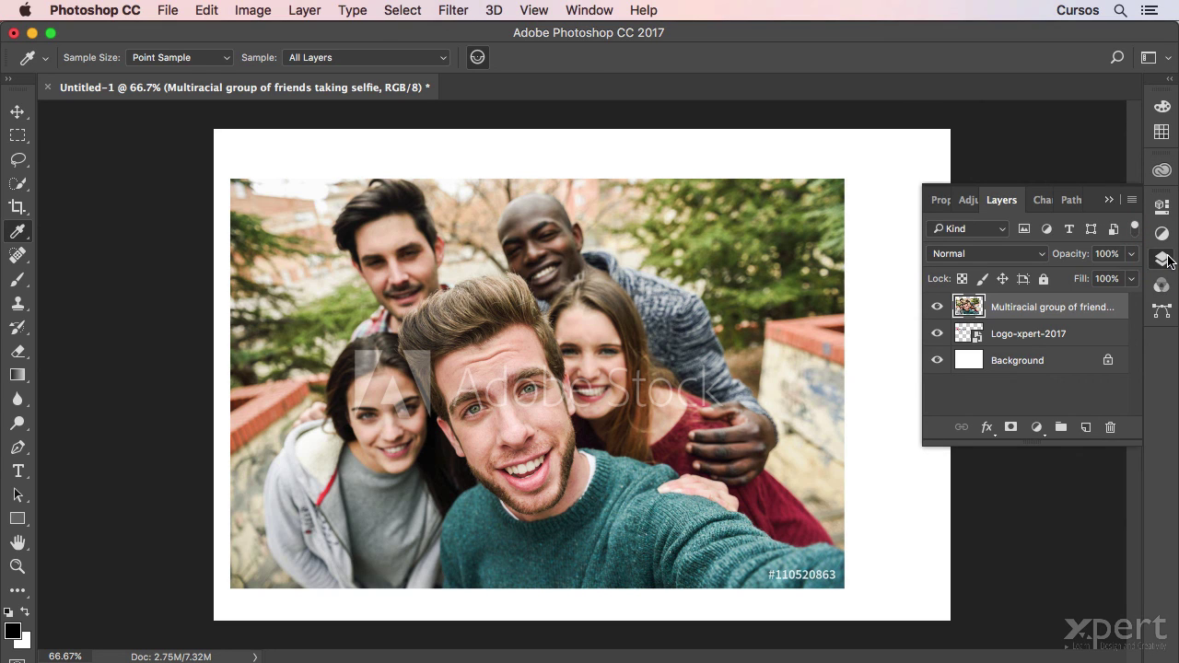